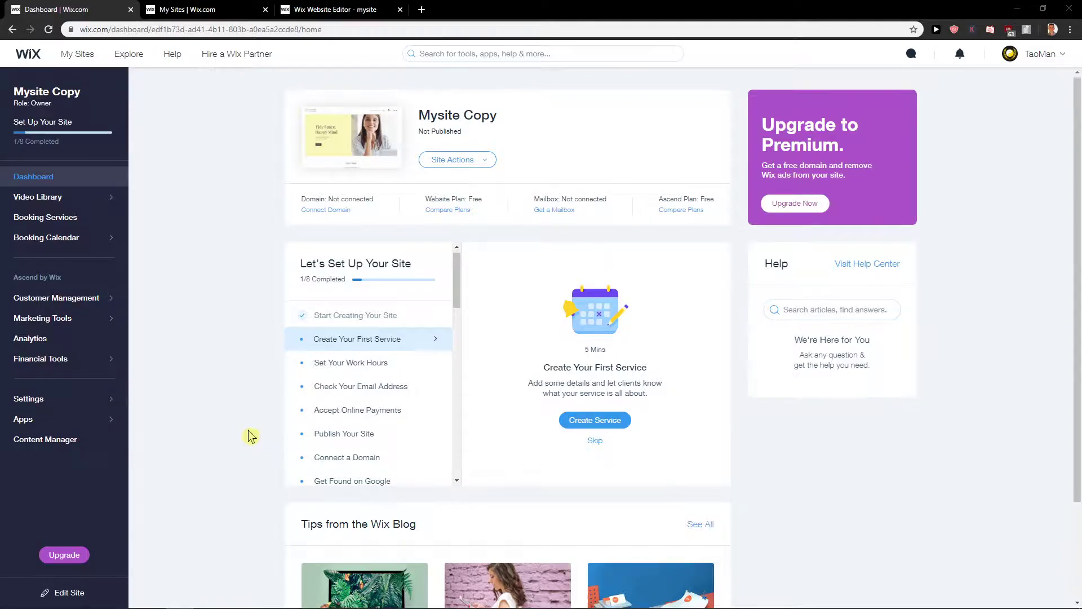
scroll(245, 435, down, 1)
scroll(339, 423, up, 1)
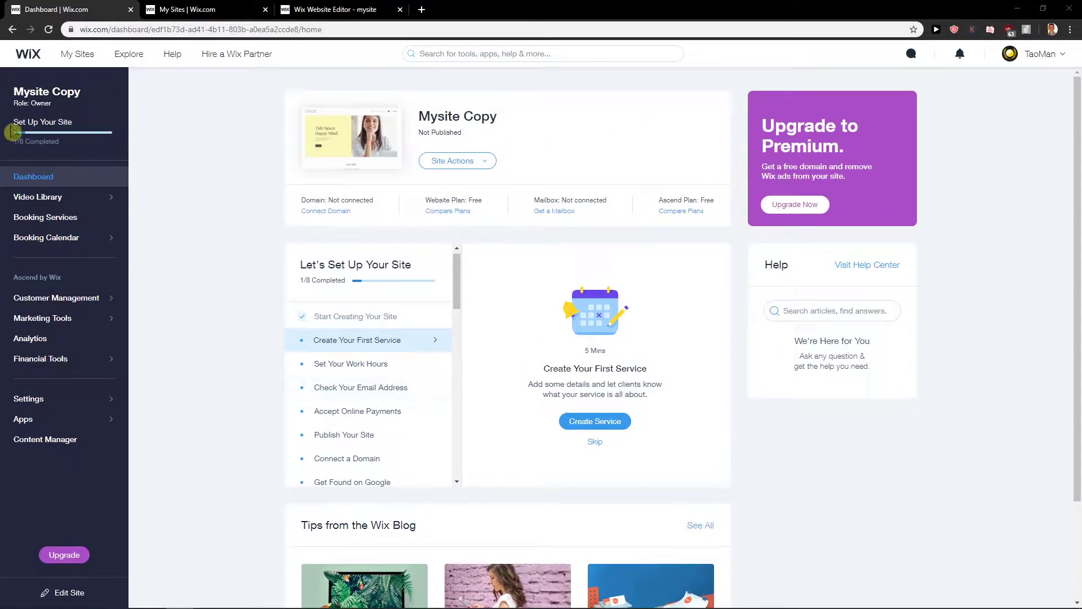
Show the Site Actions menu for the Mysite Copy site.
click(478, 165)
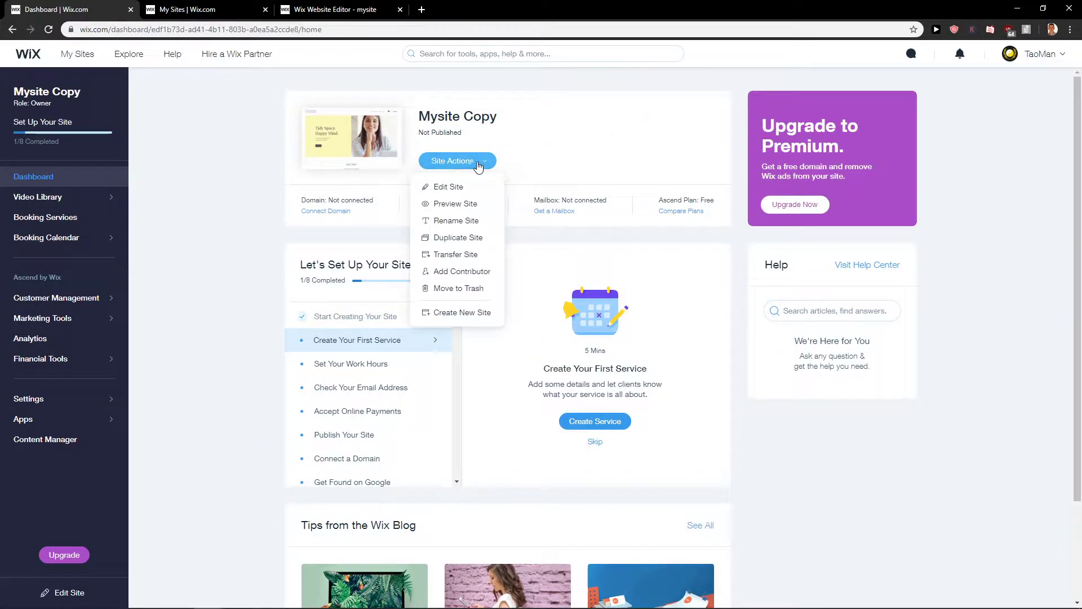
click(67, 182)
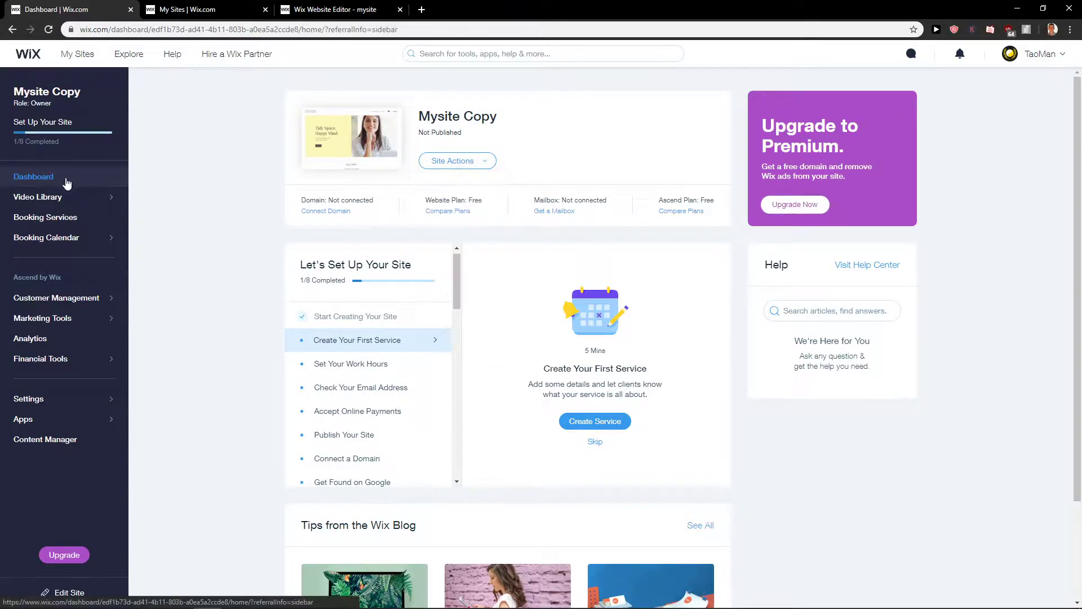
click(479, 163)
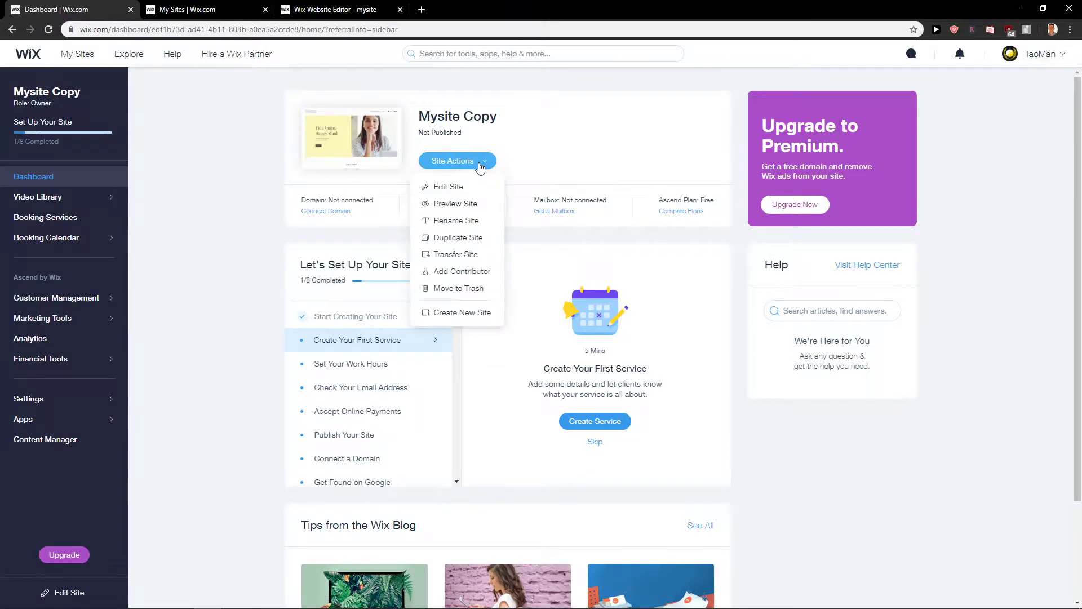
Choose Duplicate Site for Mysite Copy and select the suggested copy name for replacement.
click(458, 238)
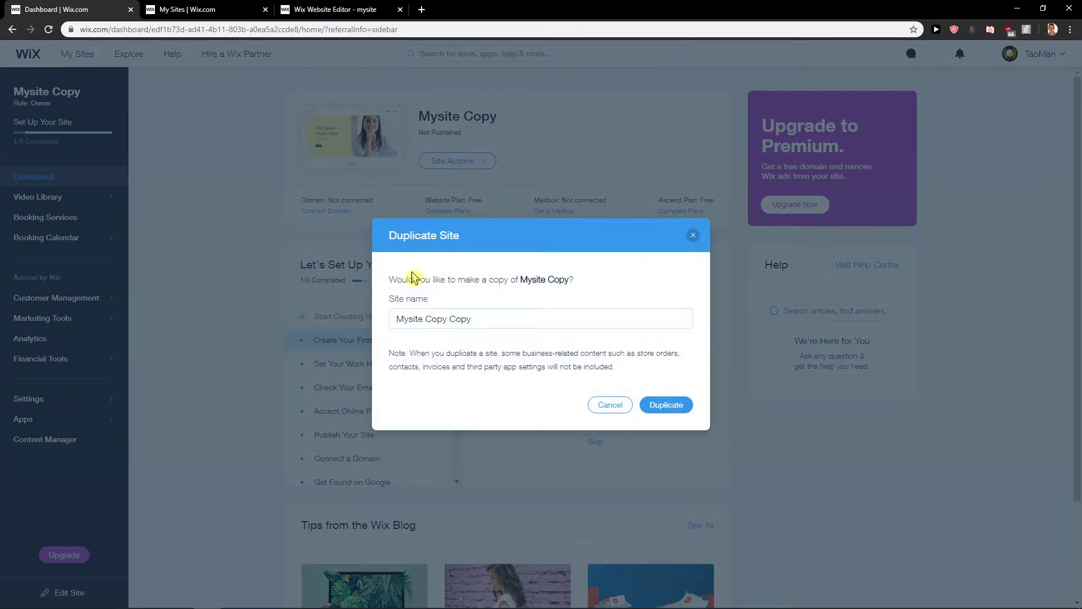
drag(413, 278, 581, 288)
triple_click(539, 318)
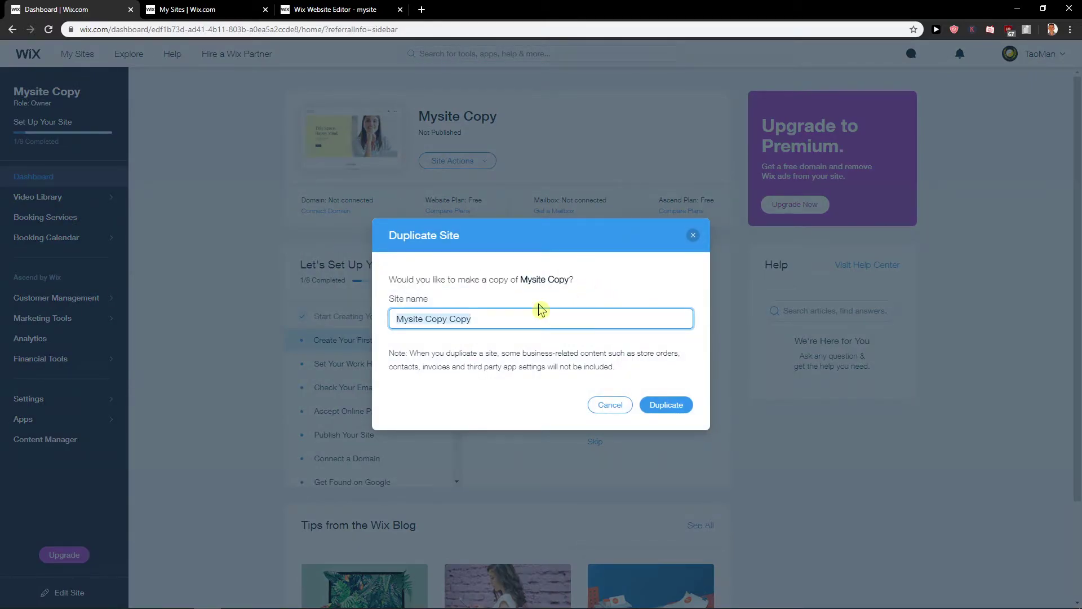
text(Girl)
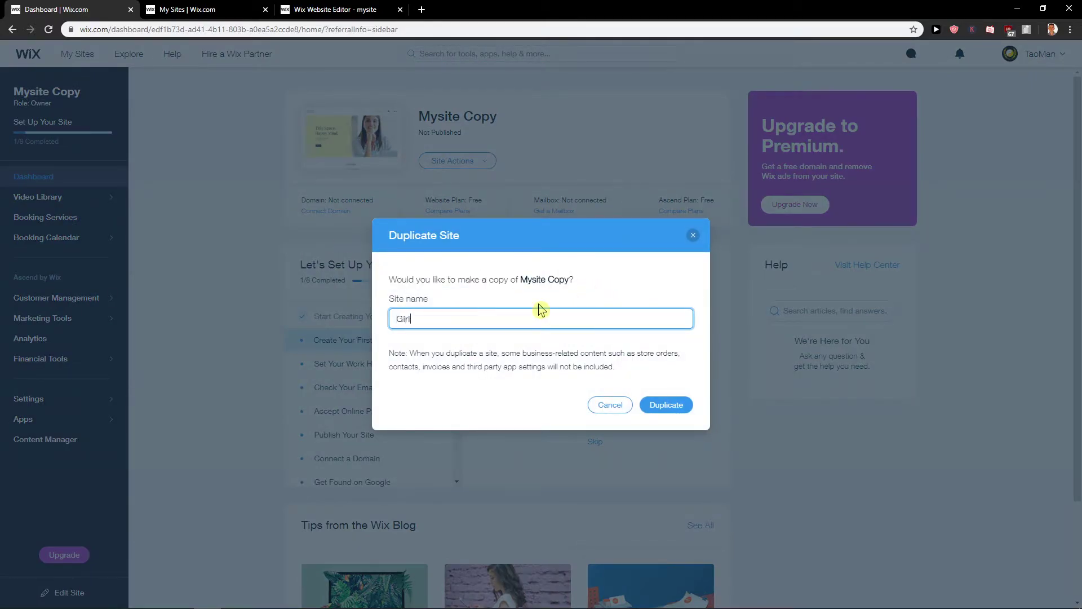
text( Copy)
Create the duplicate as 'Girl Site Copy' and open its dashboard from the success banner.
click(685, 409)
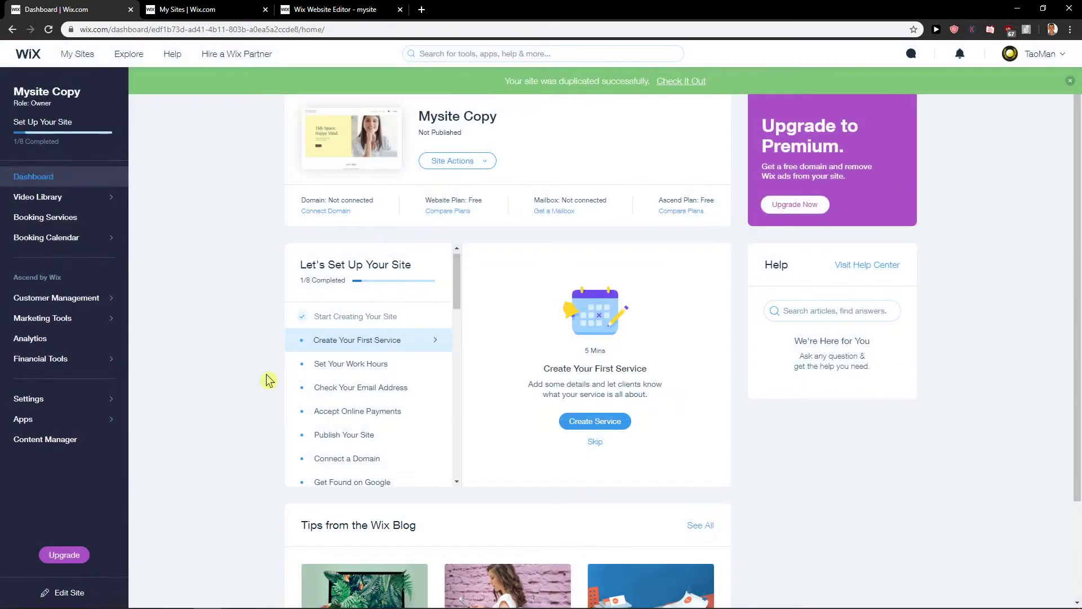
drag(505, 81, 653, 85)
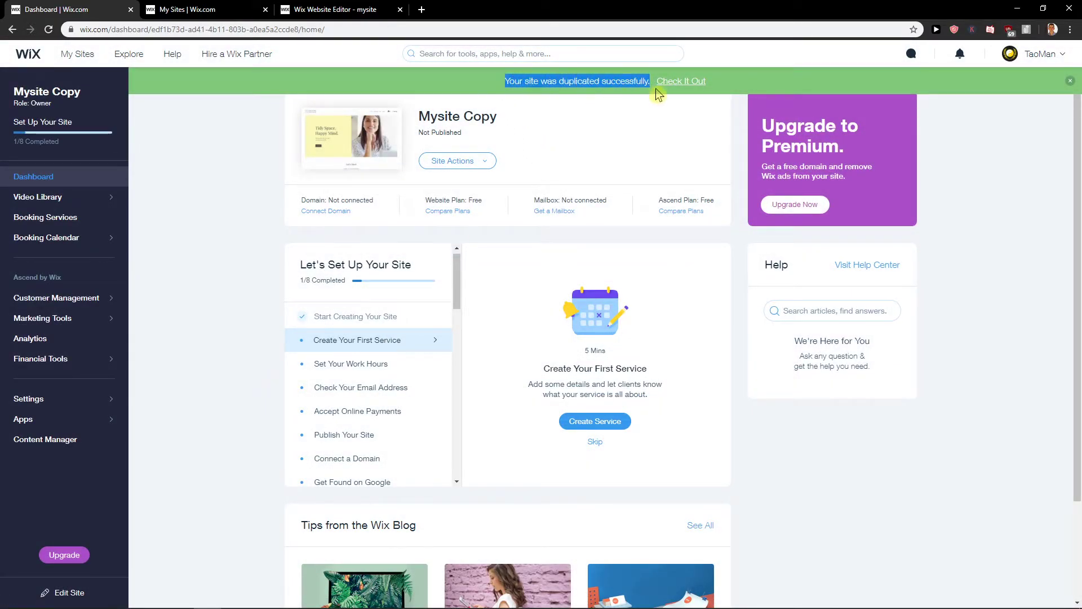
click(677, 83)
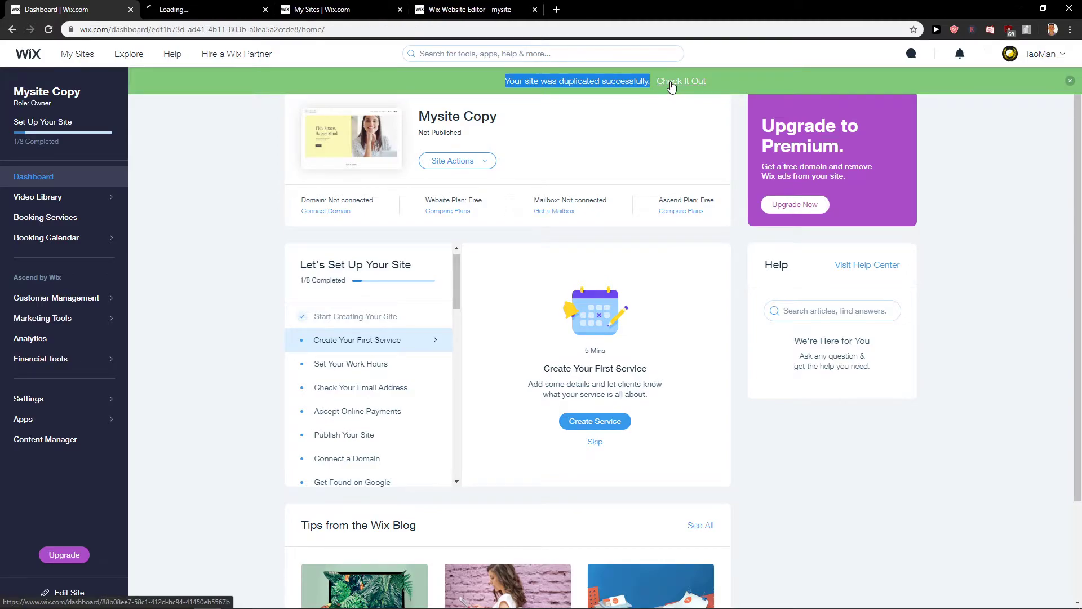
click(163, 8)
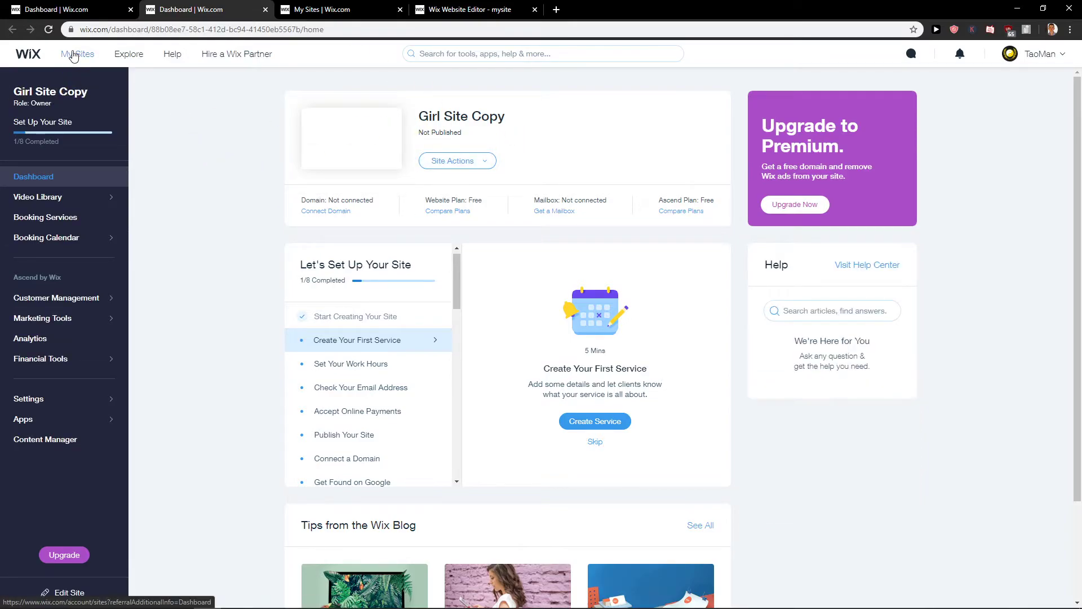
Go to My Sites to see Girl Site Copy listed with Mysite and Mysite Copy.
click(75, 55)
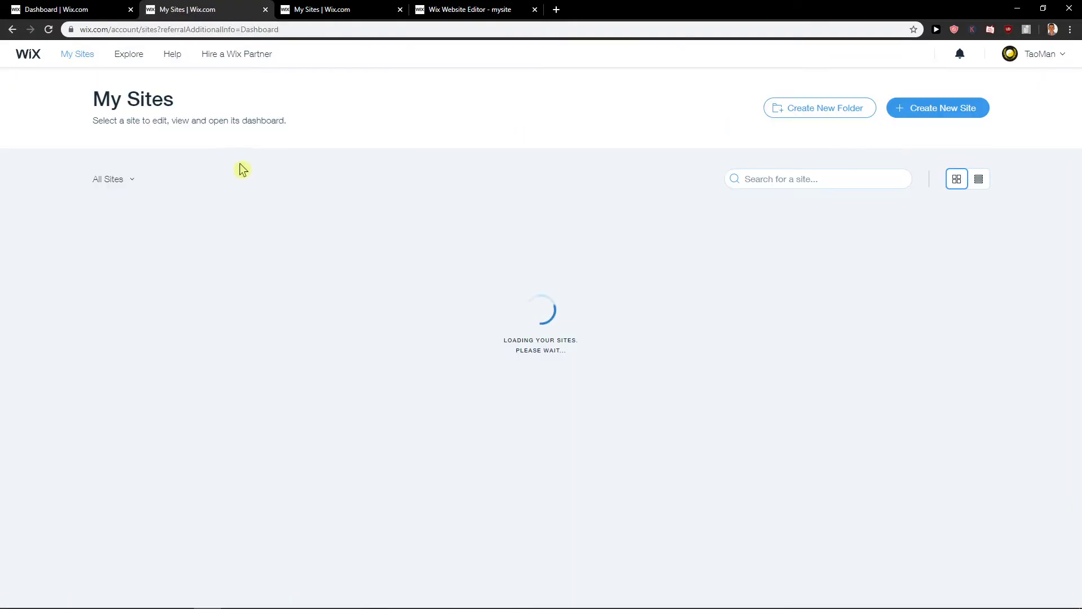